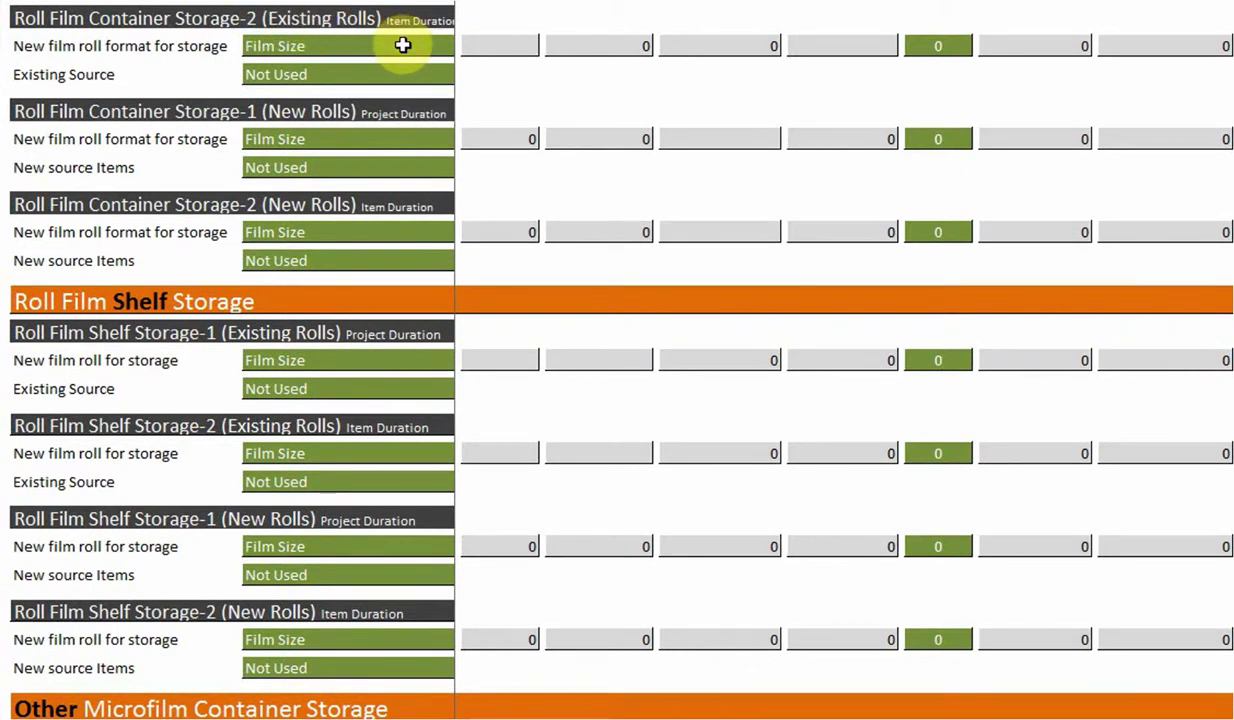
- Configure Roll Film Container Storage-2 (Existing Rolls) with 16mm as the new film roll format and 16mm-Roll Film Silver 215 as the existing source
{"action": "left_click", "coordinate": [403, 45]}
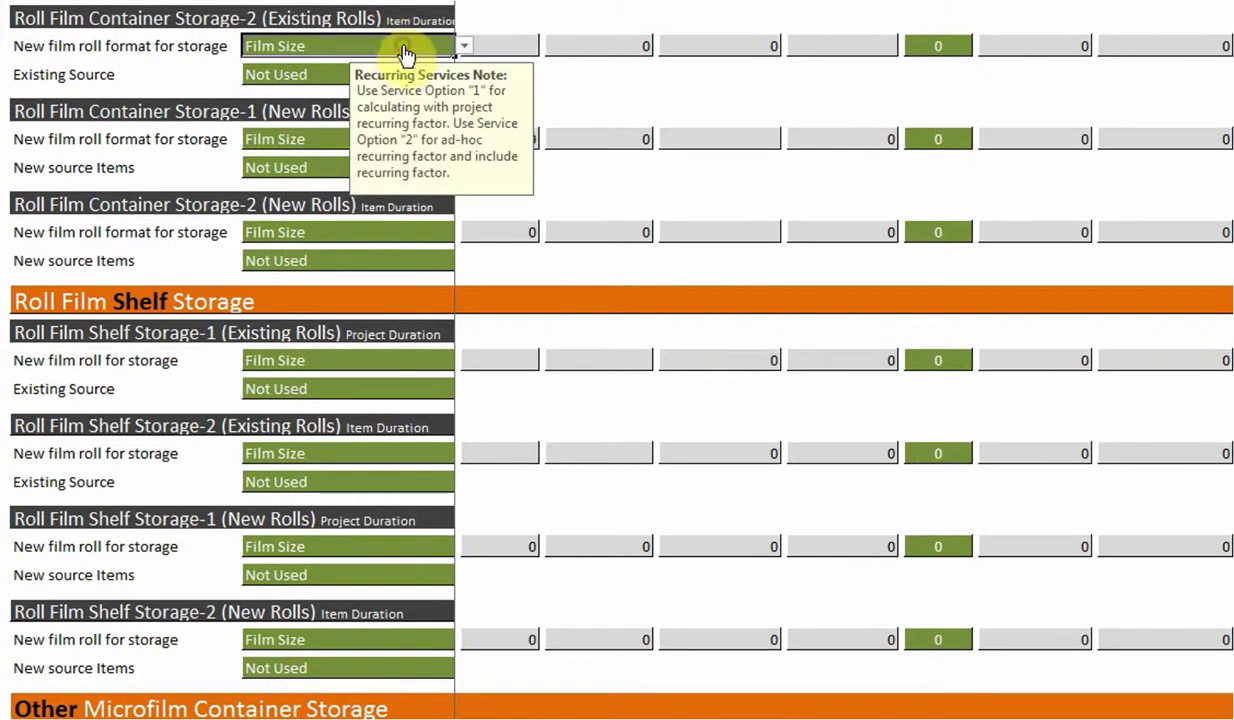
{"action": "left_click", "coordinate": [463, 49]}
{"action": "left_click", "coordinate": [340, 78]}
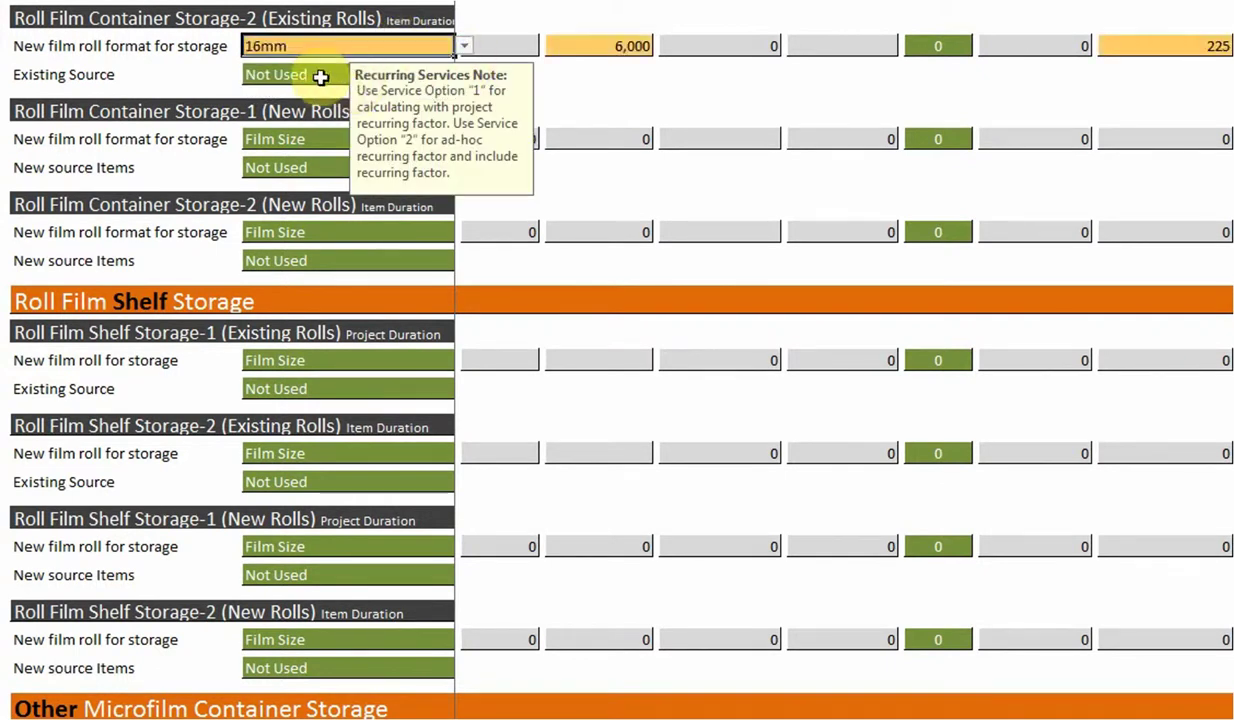
{"action": "left_click", "coordinate": [322, 76]}
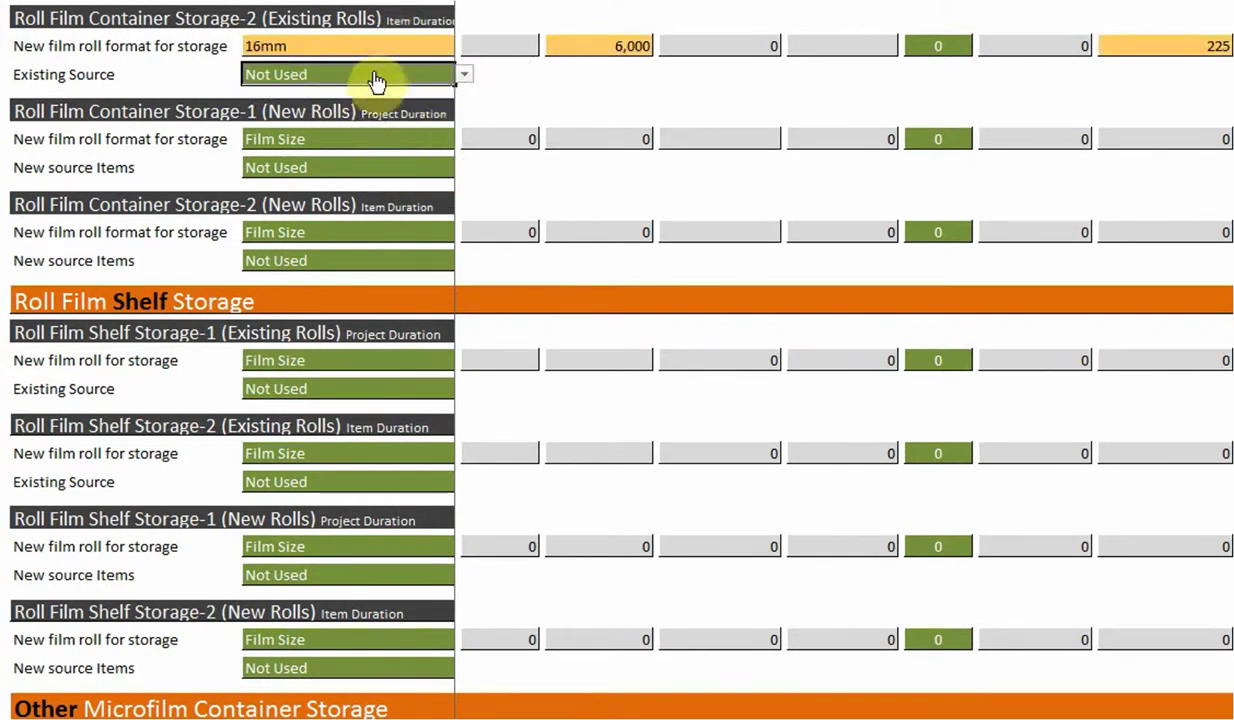
{"action": "left_click", "coordinate": [468, 82]}
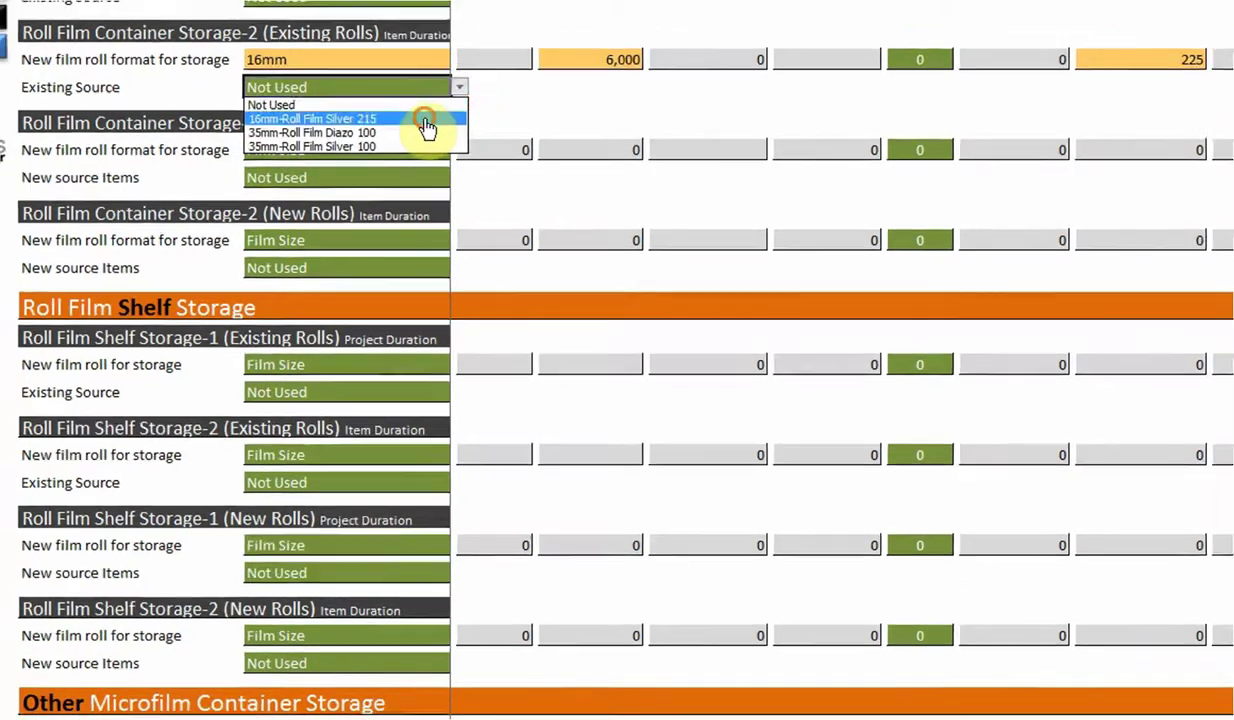
{"action": "left_click", "coordinate": [424, 119]}
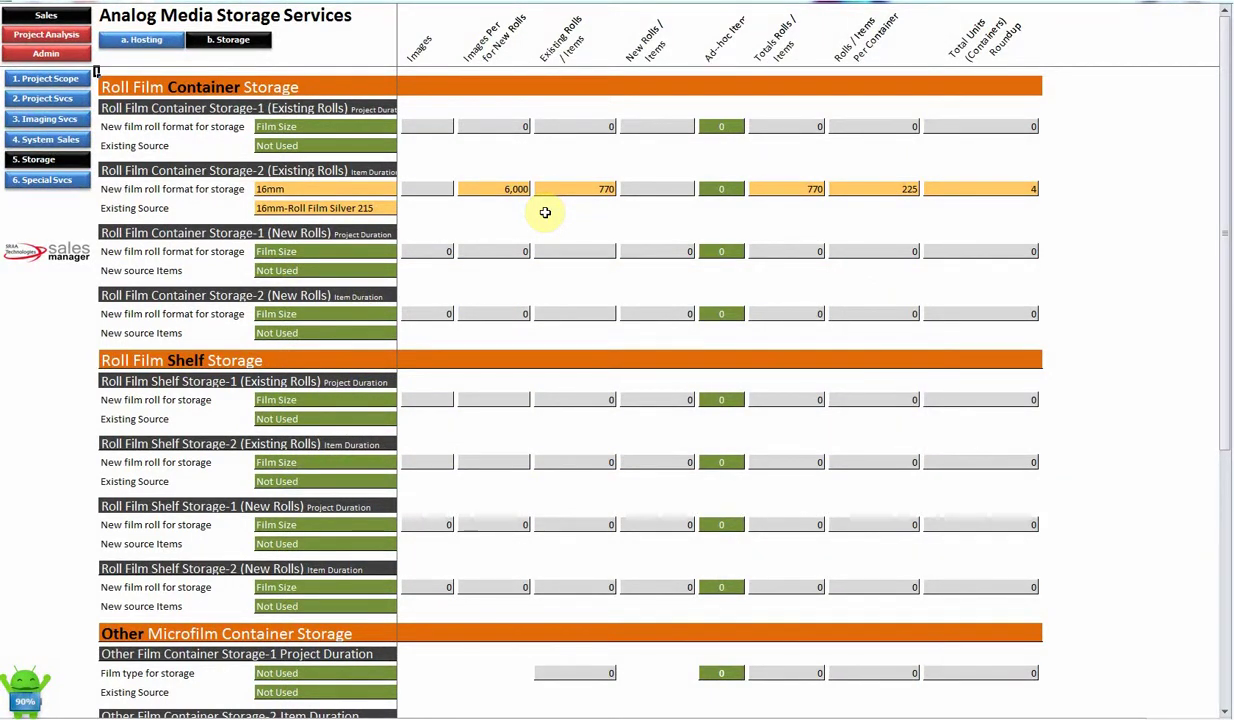
- In the project scope's inventory, set the media type of item 5 to ADF Document Scan Type 1
{"action": "left_click", "coordinate": [60, 80]}
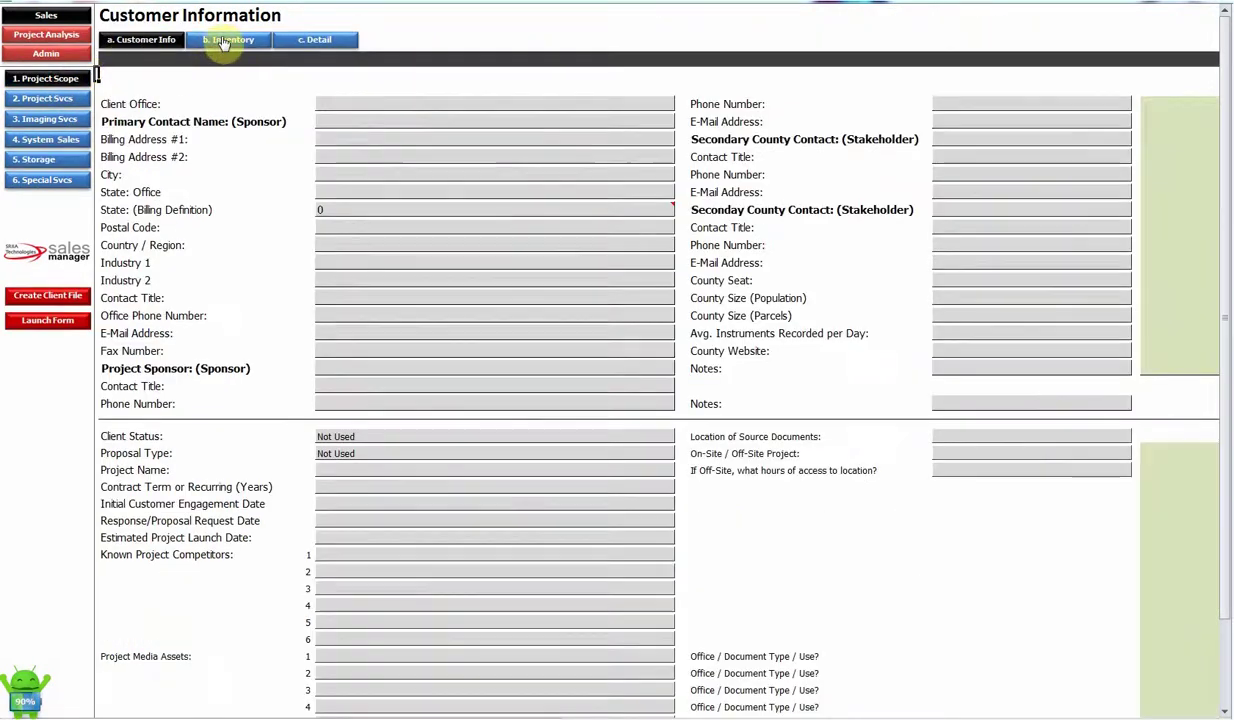
{"action": "left_click", "coordinate": [220, 40]}
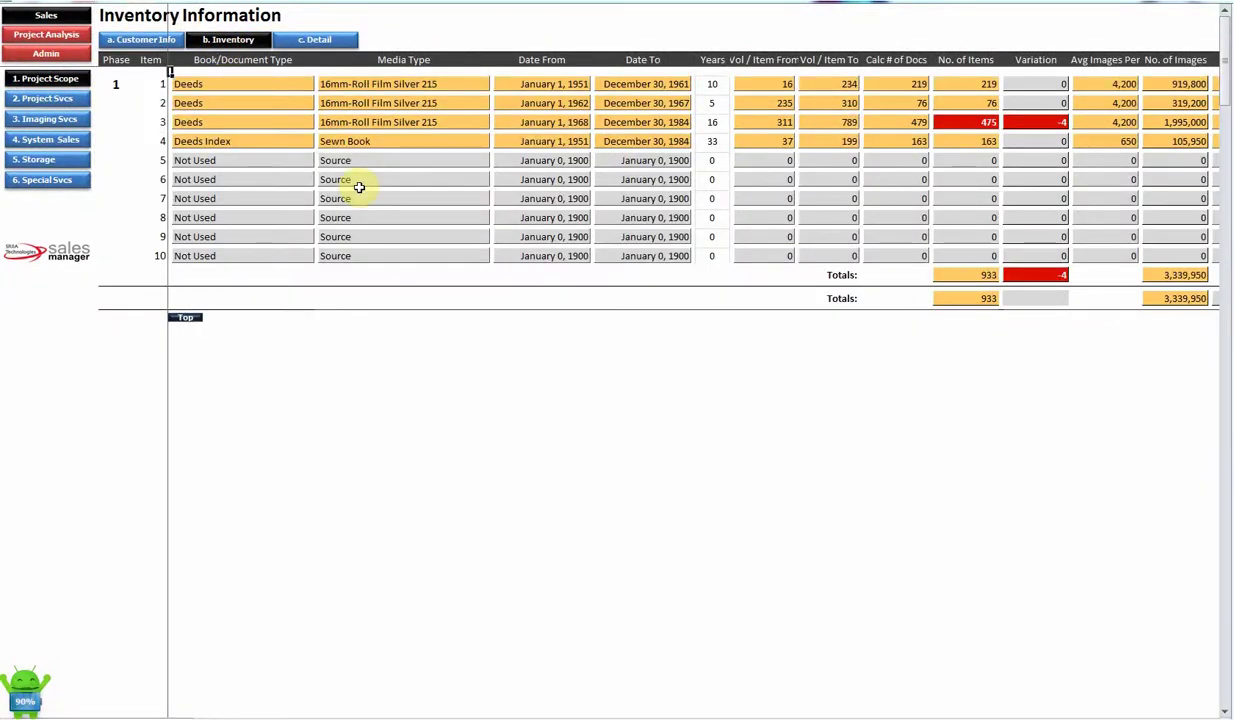
{"action": "left_click", "coordinate": [413, 160]}
{"action": "left_click", "coordinate": [495, 161]}
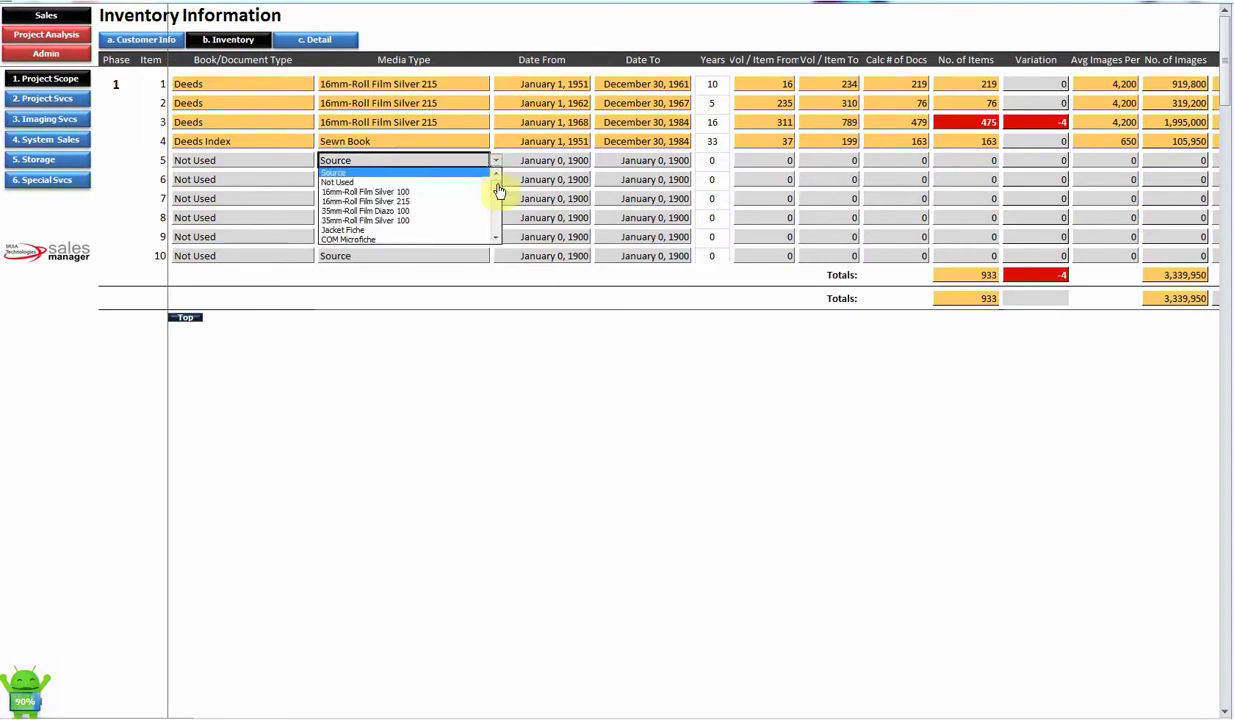
{"action": "left_click_drag", "start_coordinate": [496, 189], "coordinate": [497, 201]}
{"action": "left_click", "coordinate": [449, 220]}
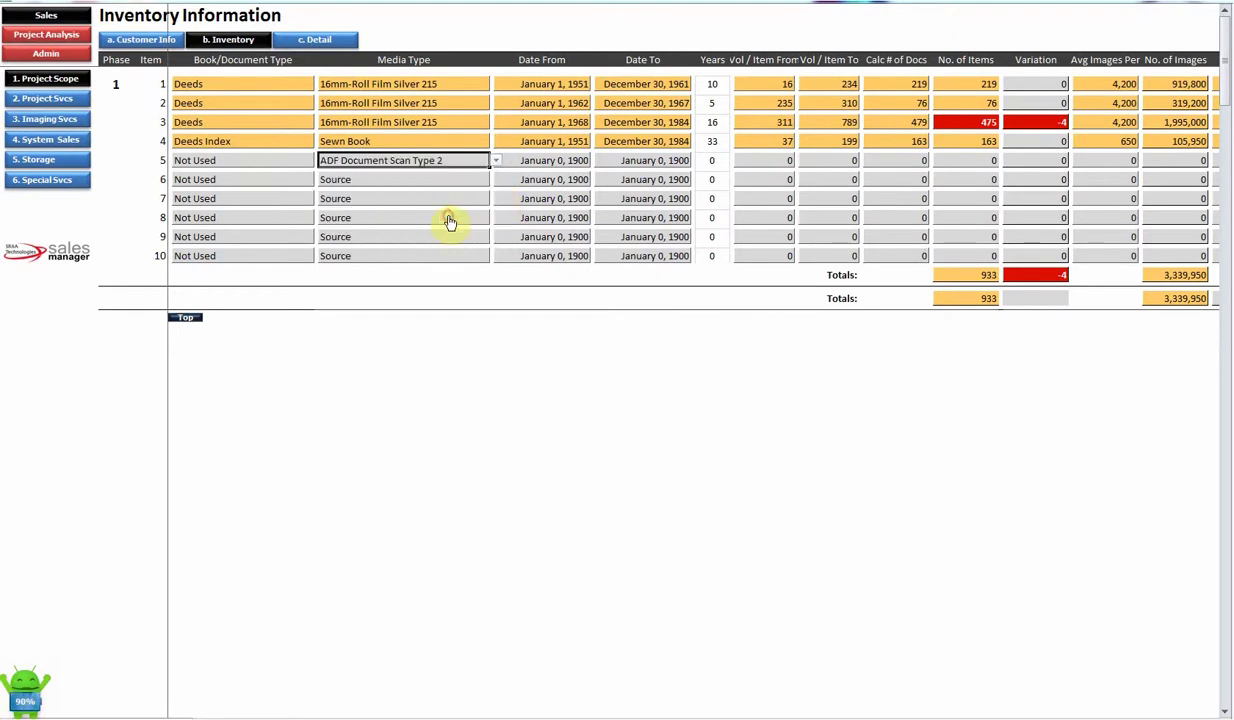
{"action": "left_click", "coordinate": [495, 161]}
{"action": "left_click", "coordinate": [467, 174]}
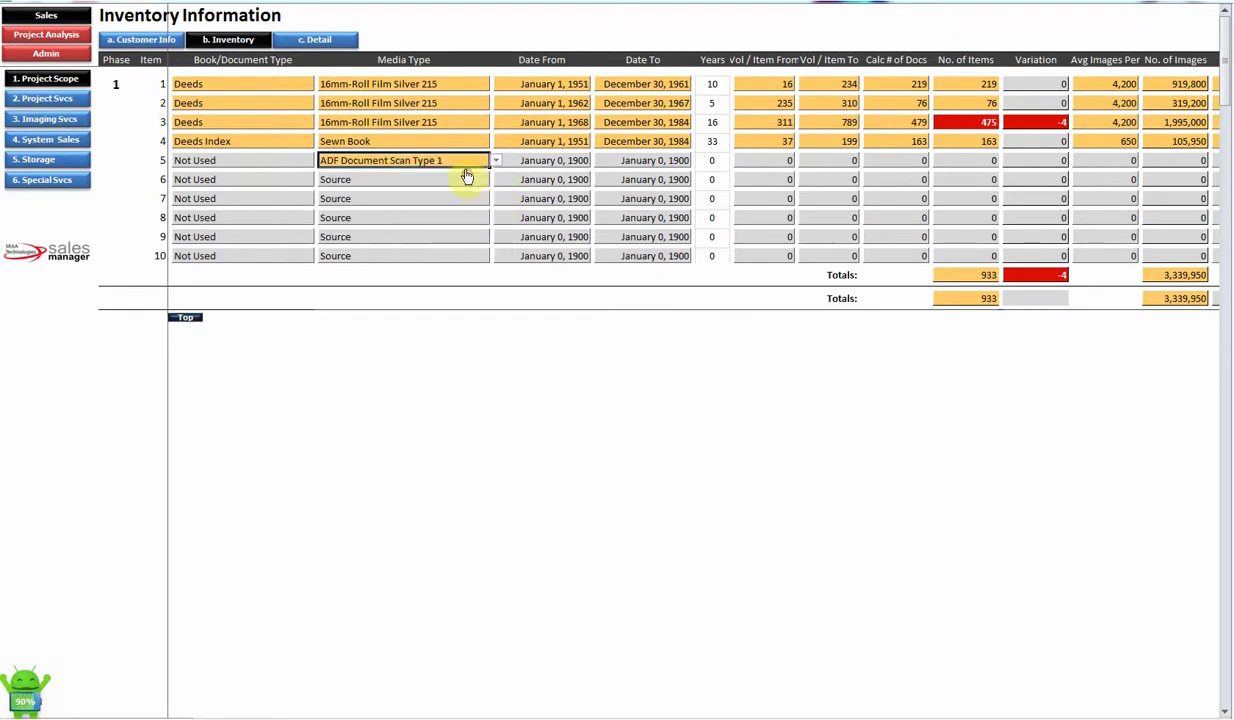
- Enter 650 as the number of items and 3000 as the average images per item for inventory item 5
{"action": "left_click", "coordinate": [940, 160]}
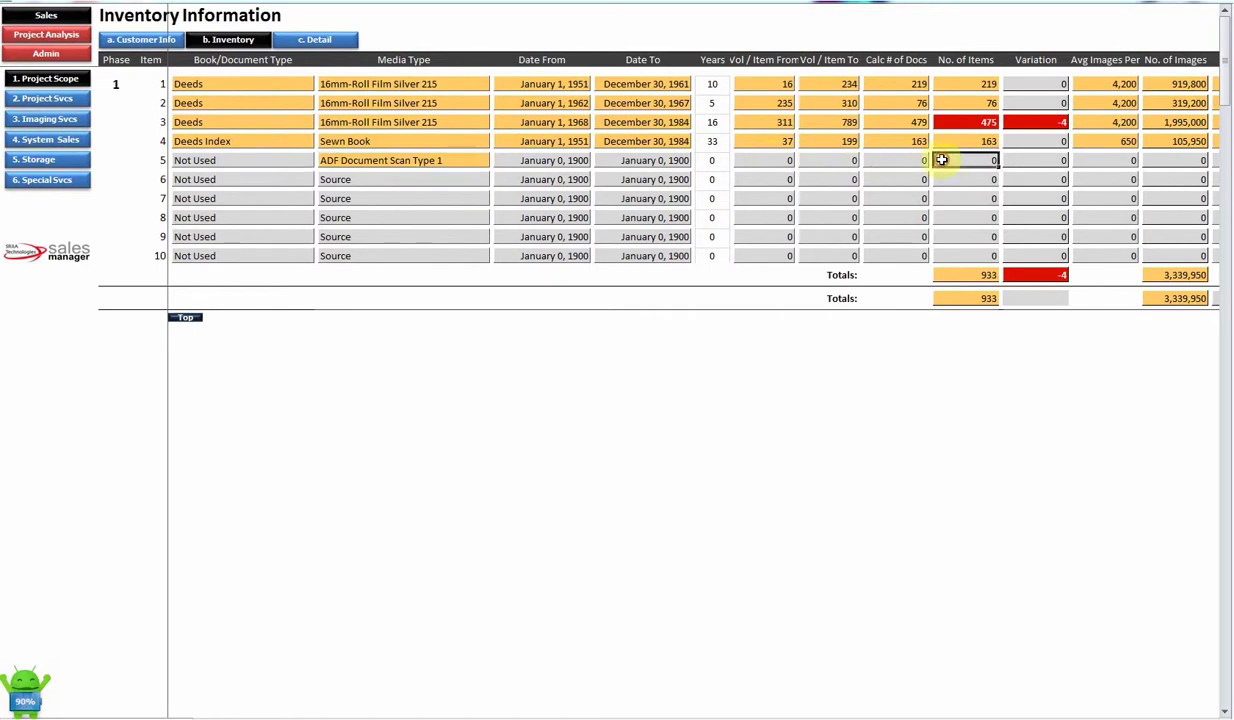
{"action": "type", "text": "650"}
{"action": "key", "text": "Tab"}
{"action": "type", "text": "3000"}
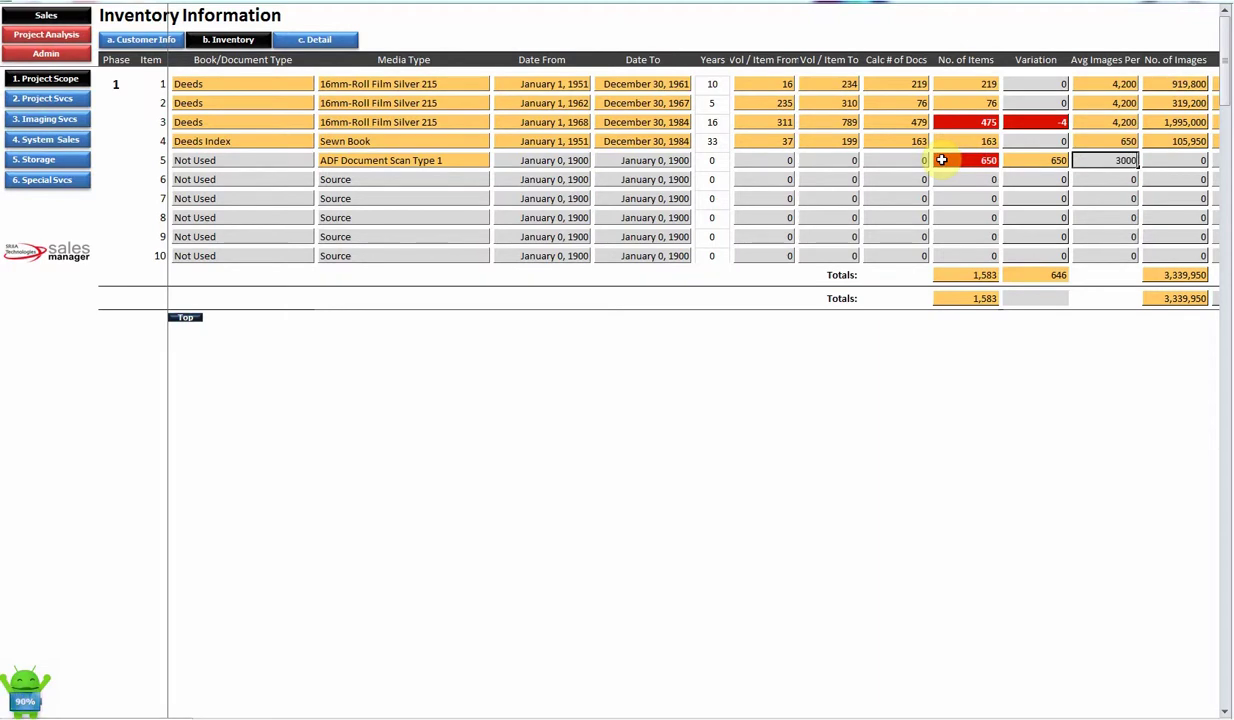
{"action": "key", "text": "Tab"}
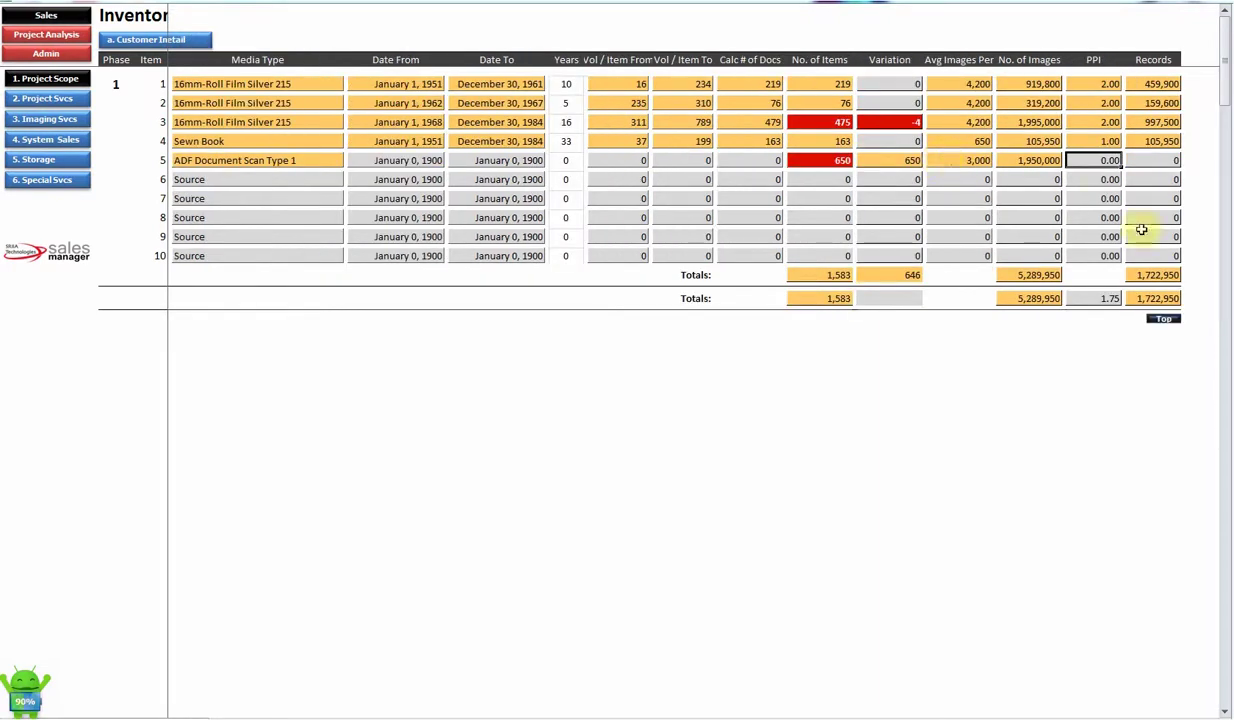
{"action": "left_click", "coordinate": [1163, 318]}
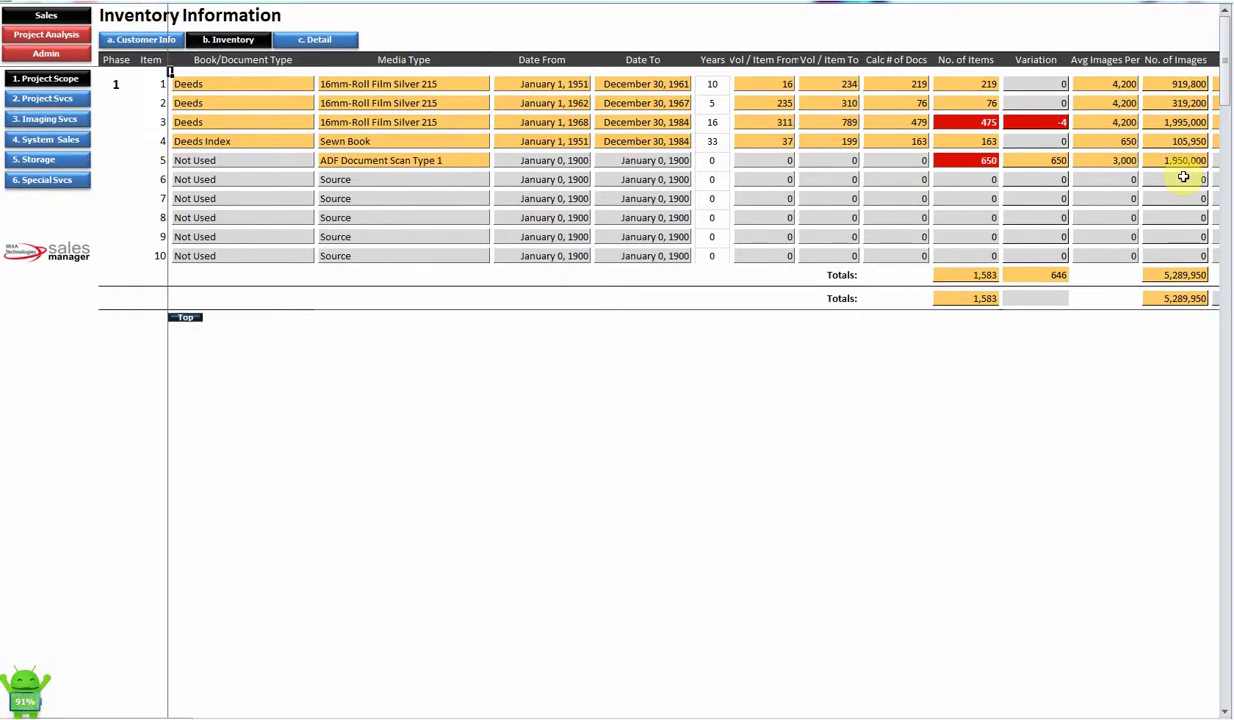
- In the analog media storage services, set Roll Film Container Storage-2 (New Rolls) to 16mm format with ADF Document Scan Type 1 as the new source
{"action": "left_click", "coordinate": [42, 163]}
{"action": "left_click", "coordinate": [232, 41]}
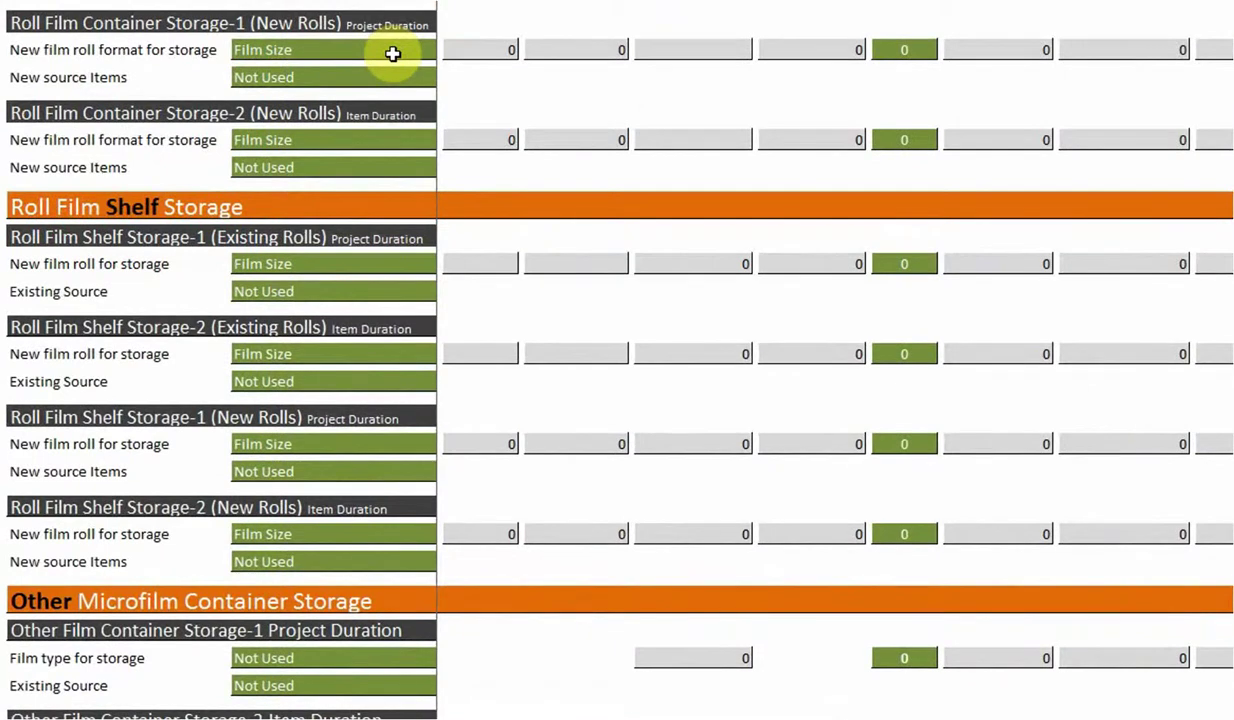
{"action": "left_click", "coordinate": [415, 143]}
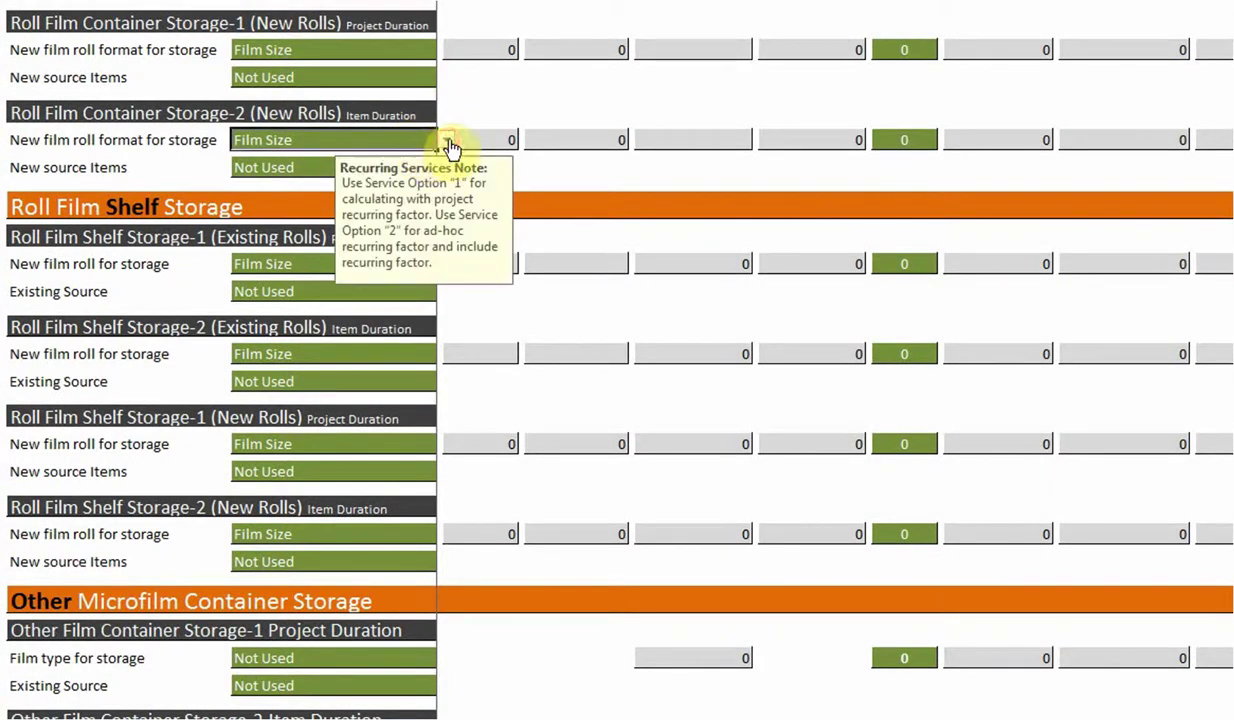
{"action": "left_click", "coordinate": [446, 140]}
{"action": "left_click", "coordinate": [364, 172]}
{"action": "left_click", "coordinate": [300, 170]}
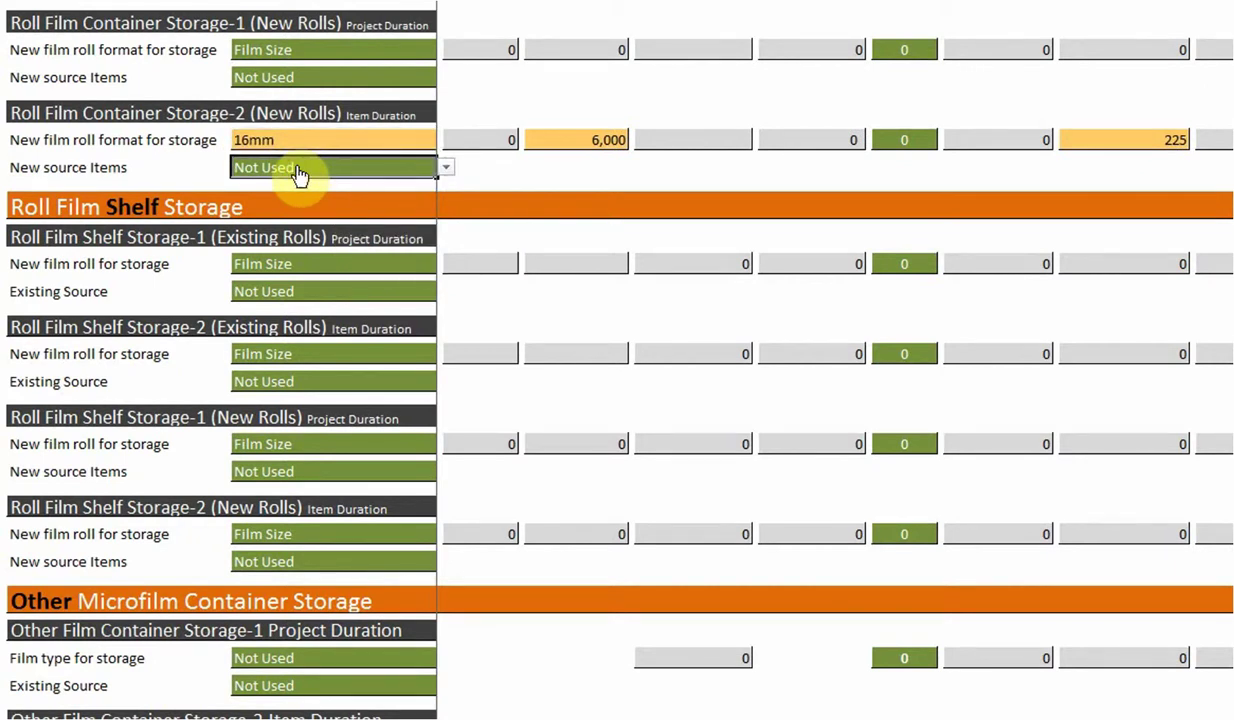
{"action": "left_click", "coordinate": [447, 168]}
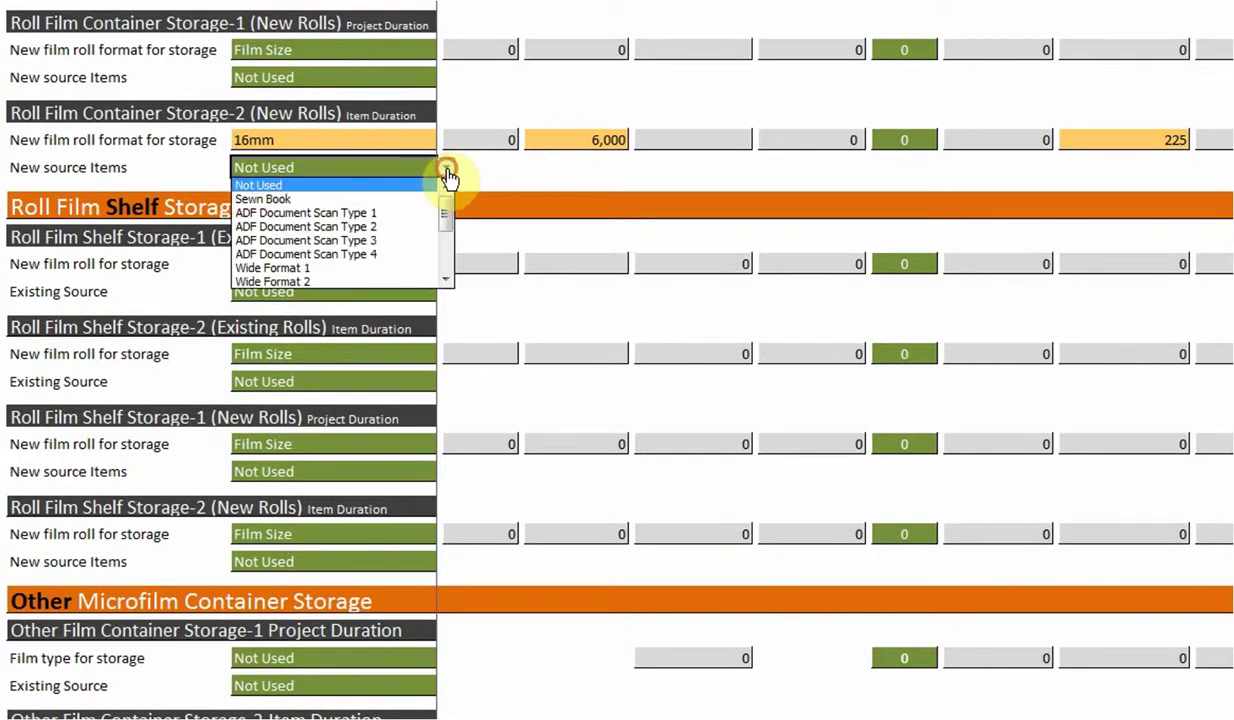
{"action": "left_click", "coordinate": [421, 213]}
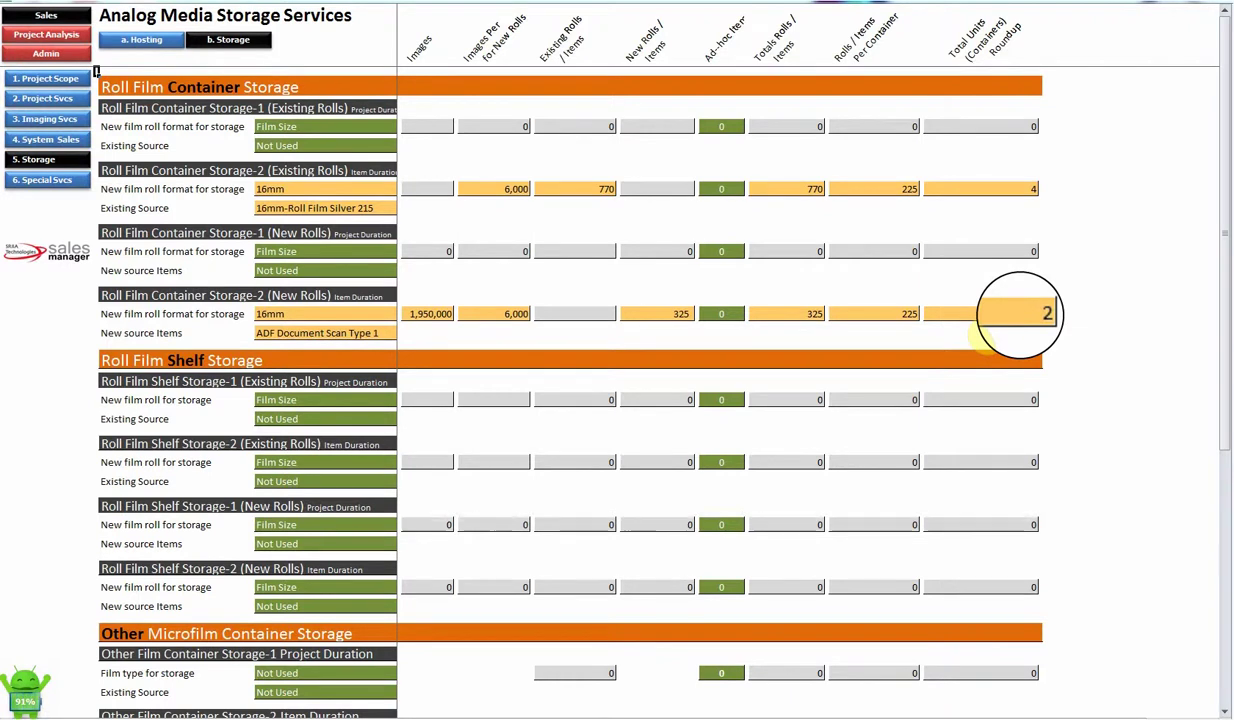
- In the hosting service configuration, open the choices for the third image source and browse to the ADF Document Scan types
{"action": "left_click", "coordinate": [146, 50]}
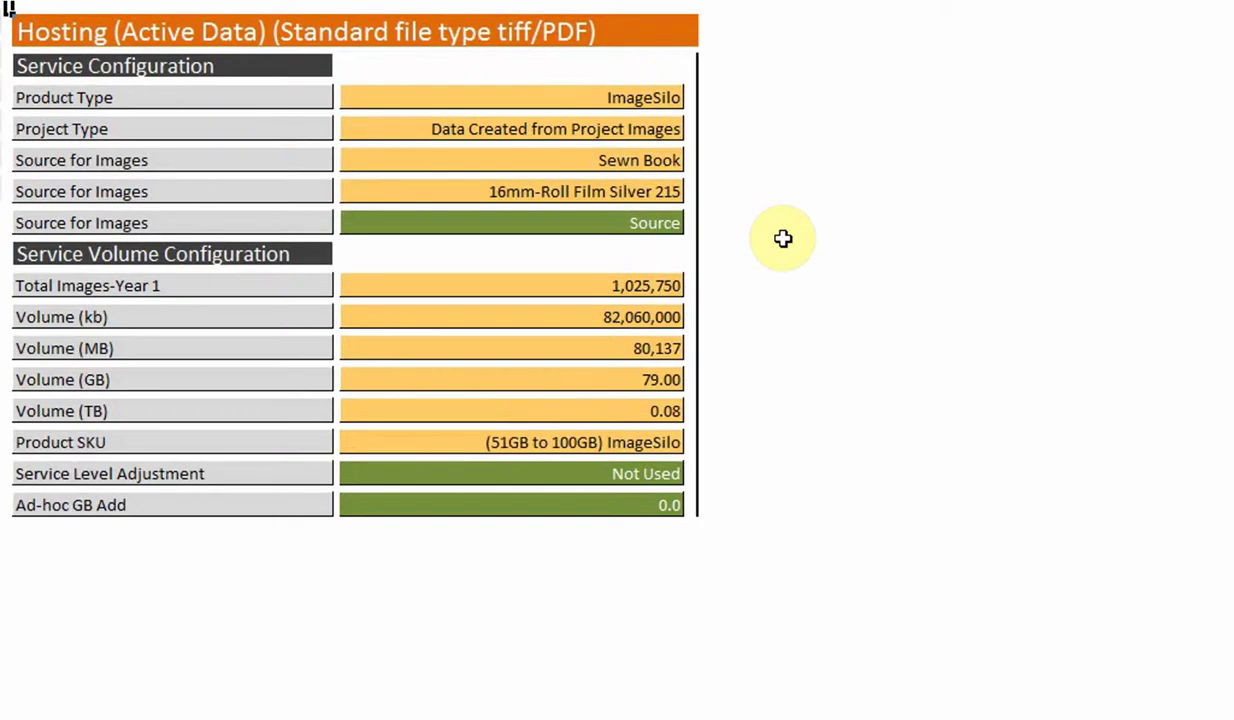
{"action": "left_click", "coordinate": [609, 219]}
{"action": "left_click", "coordinate": [694, 223]}
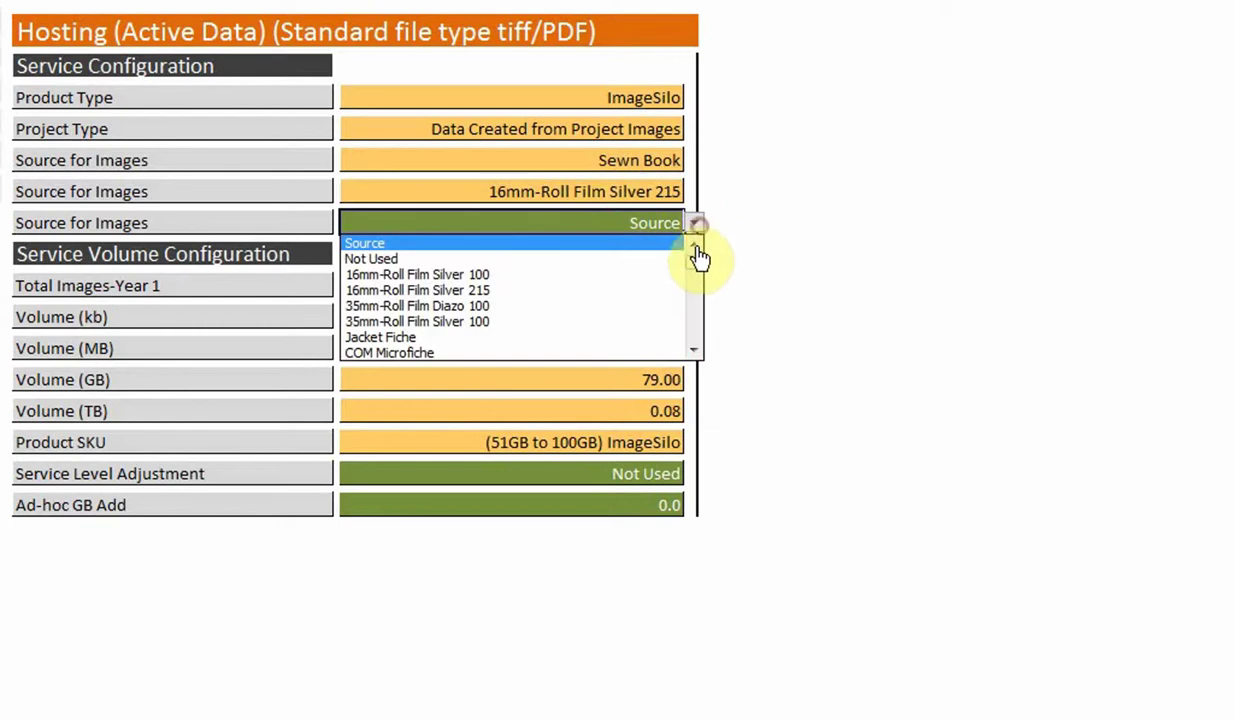
{"action": "left_click_drag", "start_coordinate": [698, 264], "coordinate": [699, 284]}
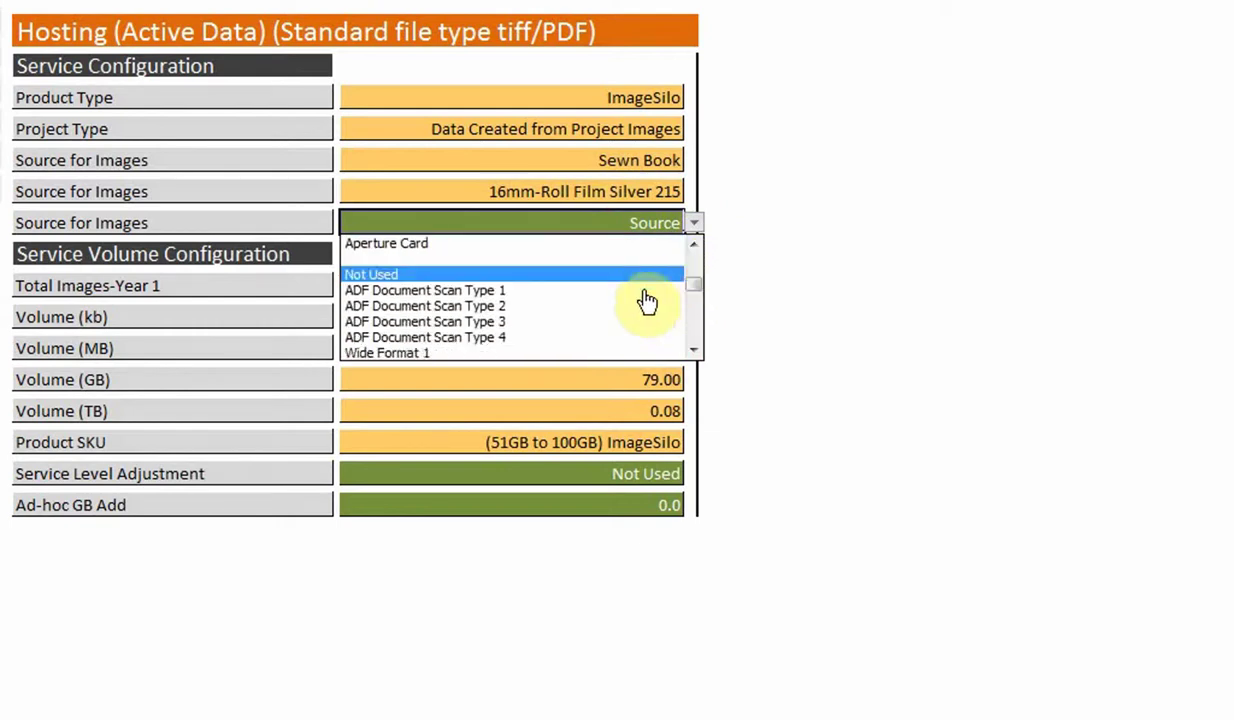